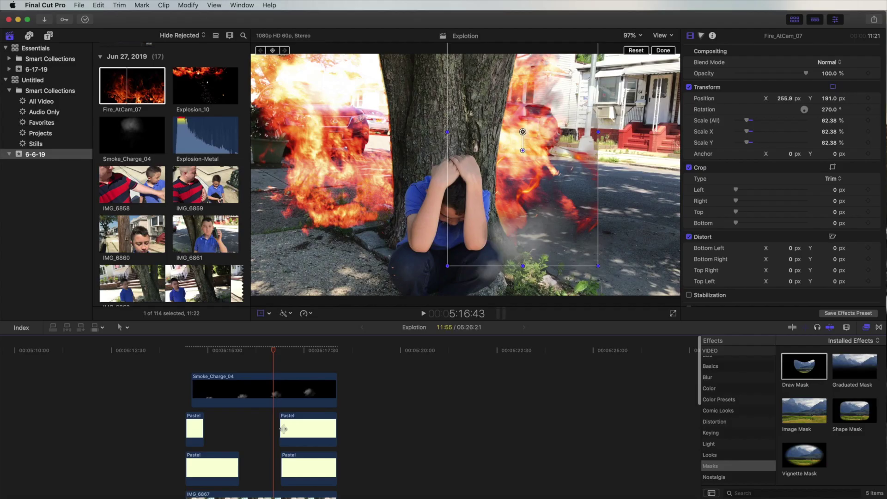
Step: Scrub through the finished fire and smoke composite to preview the effect over time
scroll(271, 362, "down", 1)
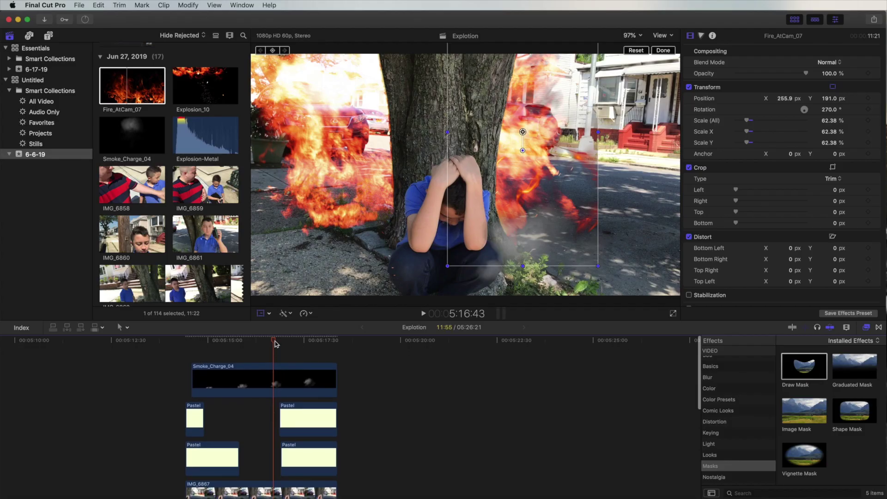
left_click_drag(274, 343, 307, 347)
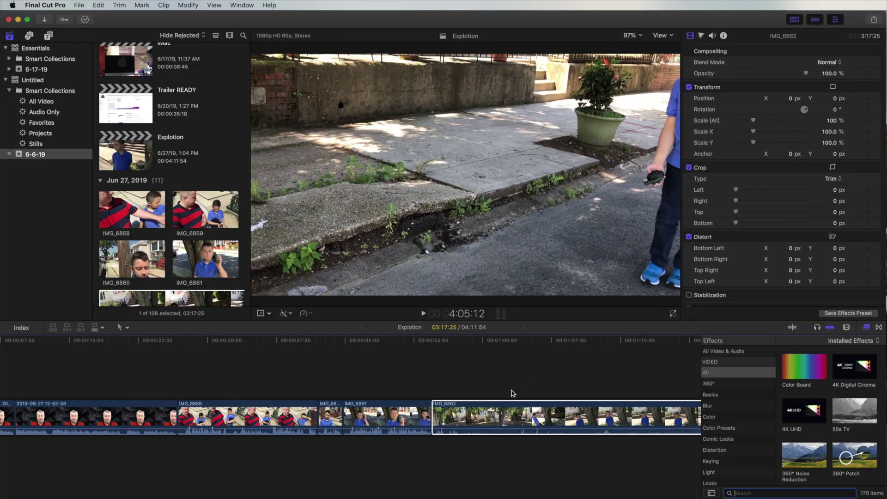
Step: Split clip IMG_6862 near its end at 4:05:49 in the timeline
scroll(421, 367, "right", 15)
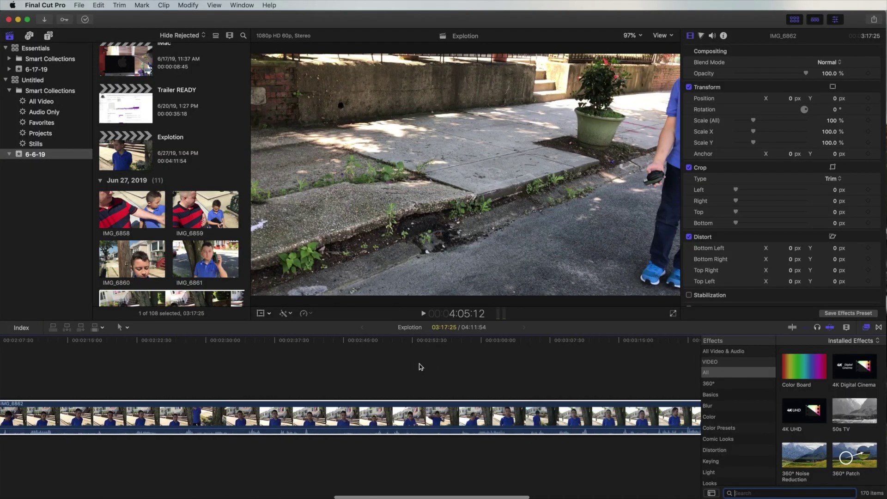
left_click(450, 372)
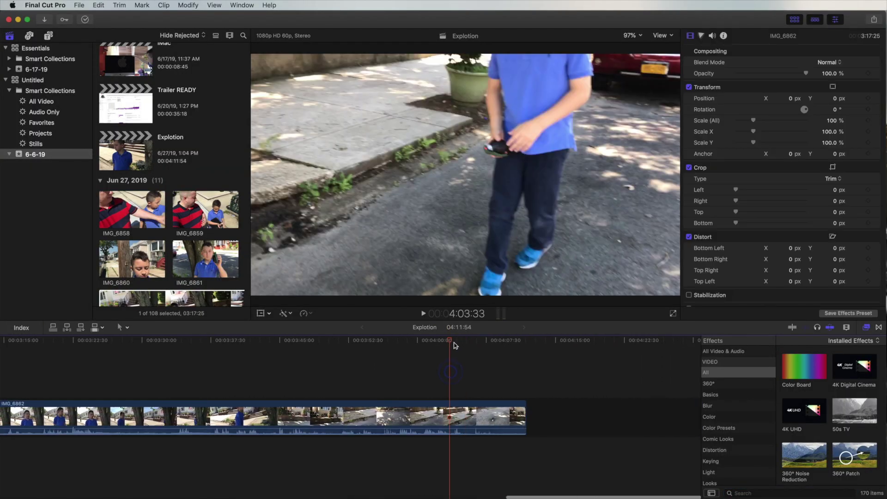
left_click_drag(451, 343, 474, 344)
key("shift+f")
left_click(473, 411)
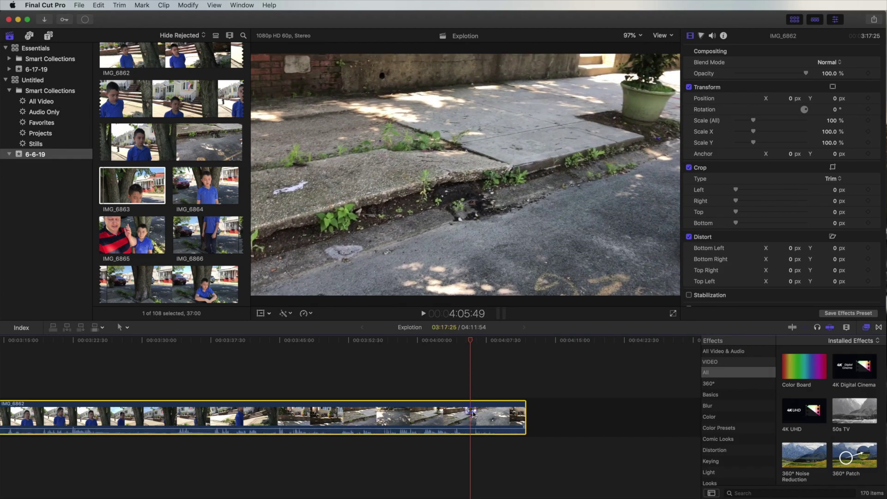
key("super+b")
Step: Move the cut end piece of IMG_6862 ahead of the rest of that clip, directly after IMG_6861
left_click_drag(506, 421, 235, 416)
left_click(351, 388)
key("super+4")
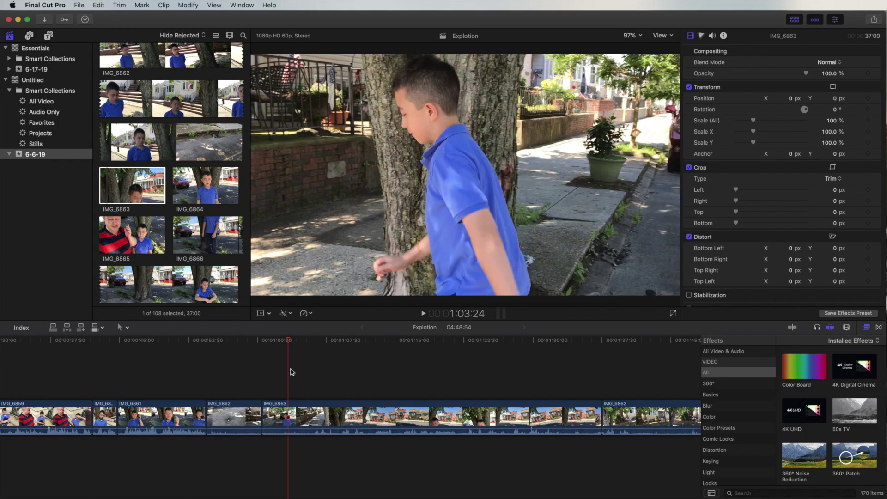
Step: Insert clip IMG_6864 after the short IMG_6862 piece in the timeline, and play back the edit around it
left_click_drag(205, 185, 298, 376)
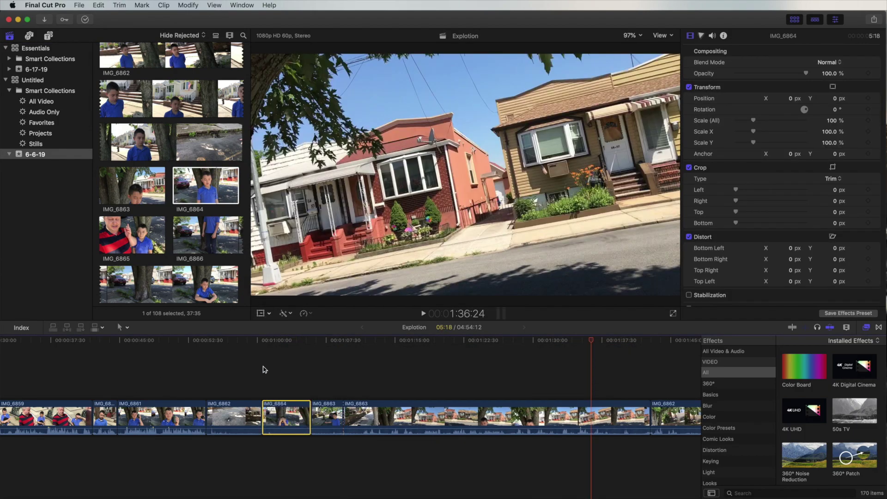
scroll(303, 386, "left", 5)
left_click(358, 386)
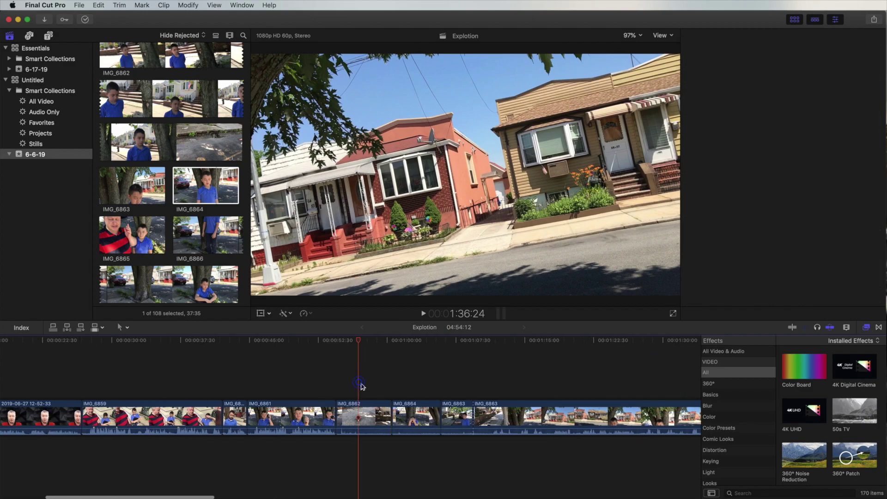
key("space")
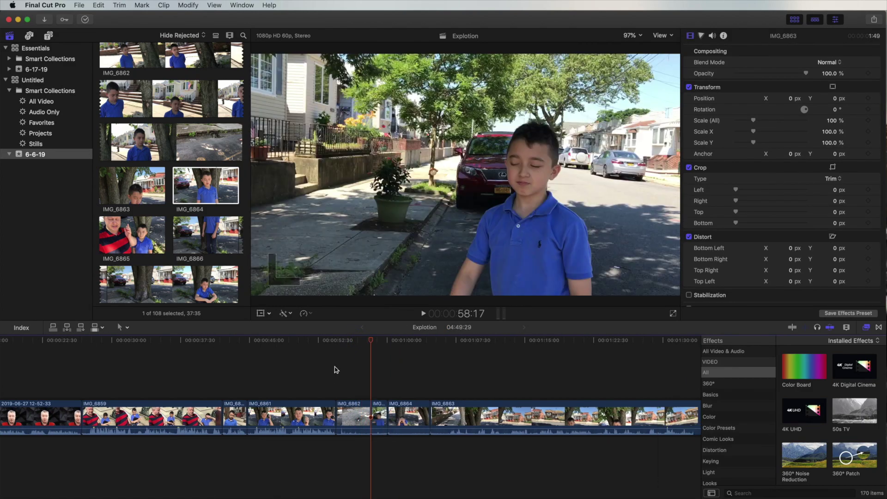
left_click(338, 371)
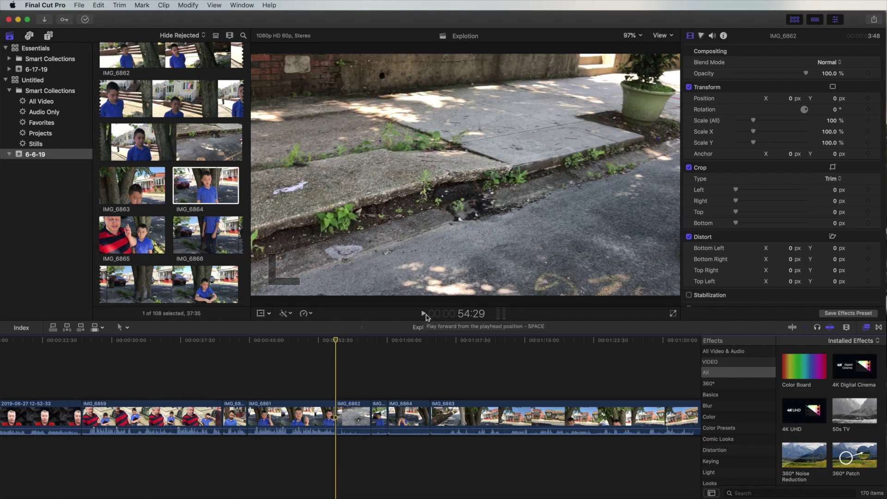
left_click(424, 313)
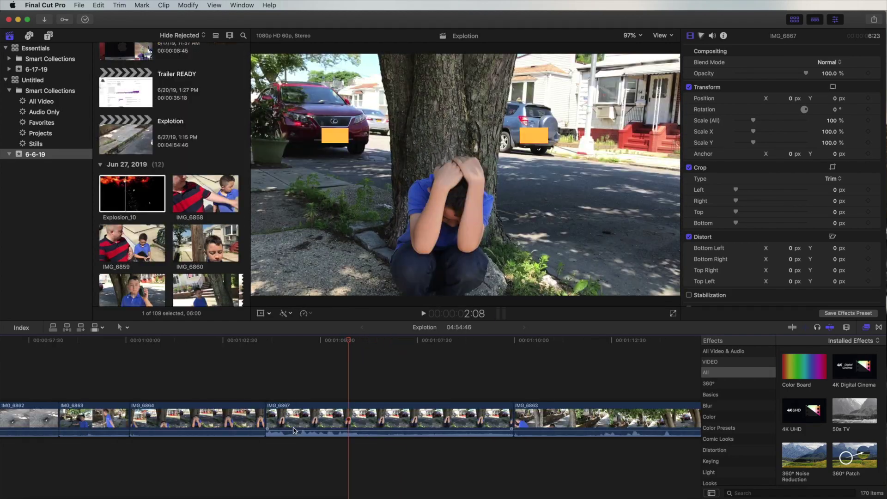
Step: Set the playhead at the start of IMG_6867 and duplicate that clip directly above itself
left_click(294, 431)
left_click(280, 381)
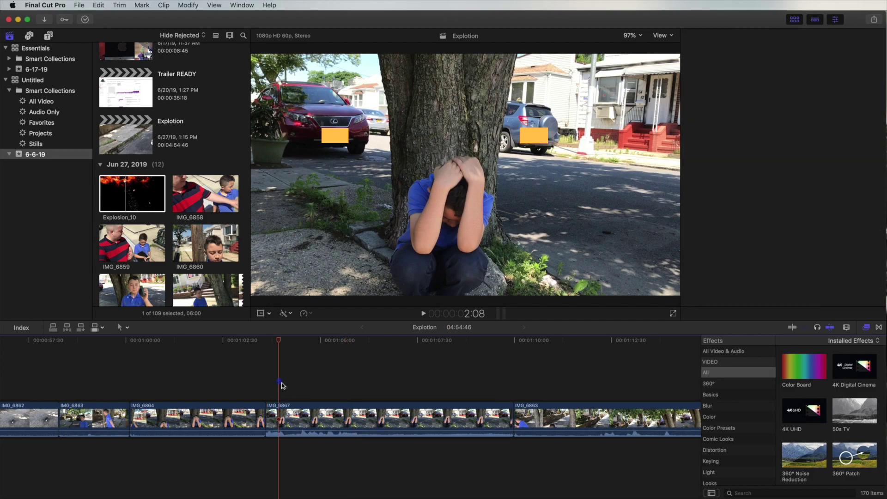
left_click(284, 412)
left_click(280, 398)
left_click(272, 415)
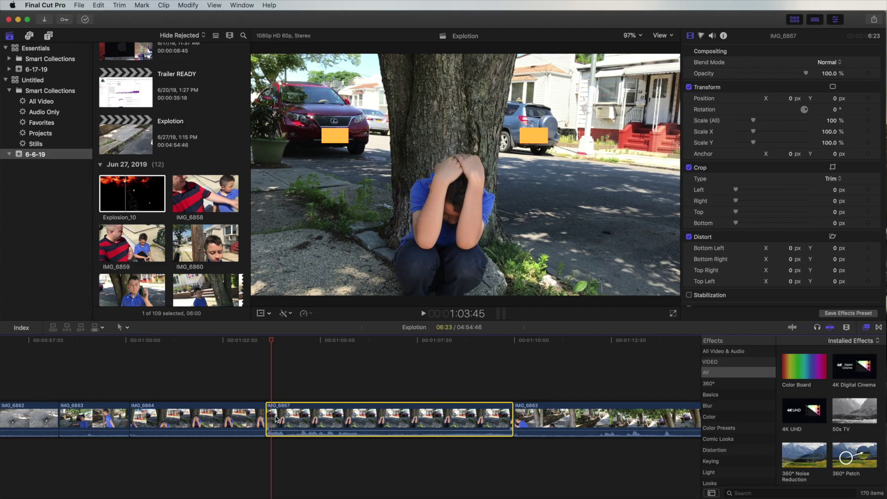
left_click(272, 389)
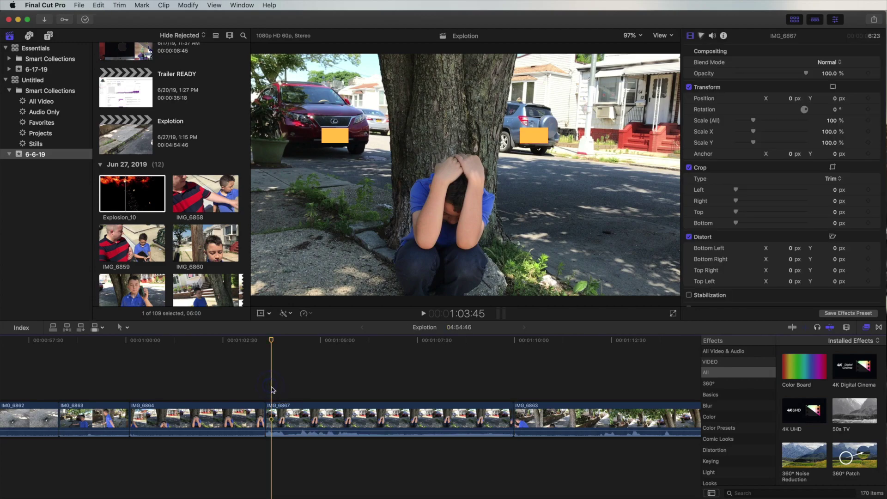
key("j")
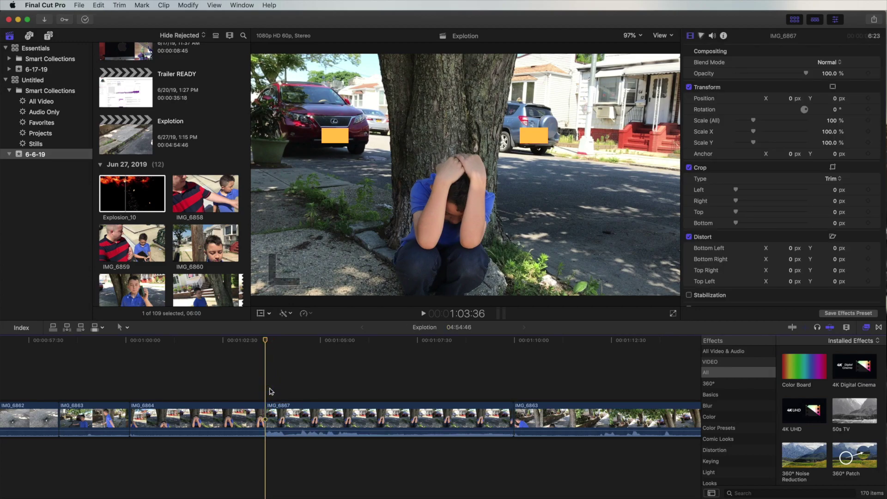
left_click_drag(356, 417, 358, 369)
Step: Detach the audio from the upper IMG_6867 copy and delete the detached audio clip
left_click(334, 354)
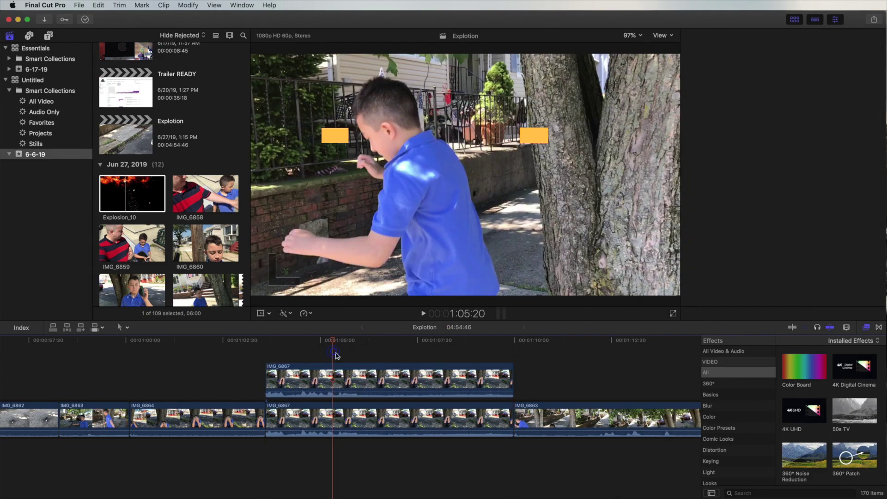
left_click(334, 376)
right_click(335, 377)
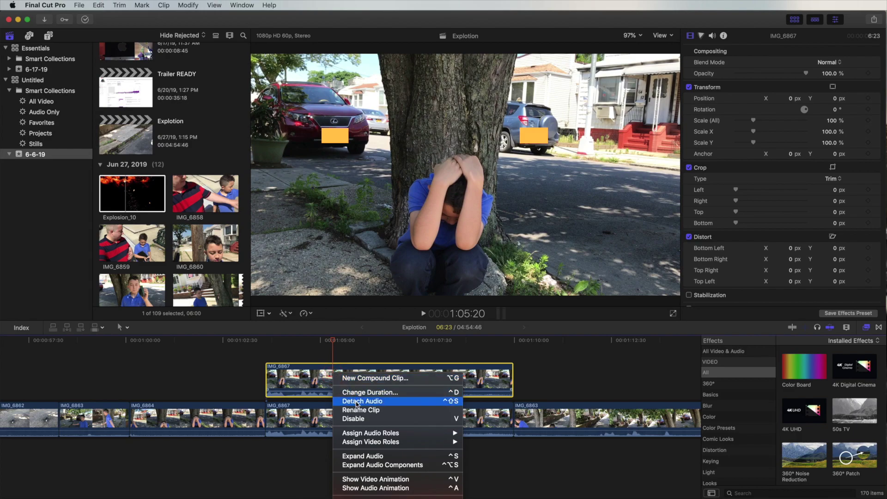
left_click(358, 401)
left_click(414, 449)
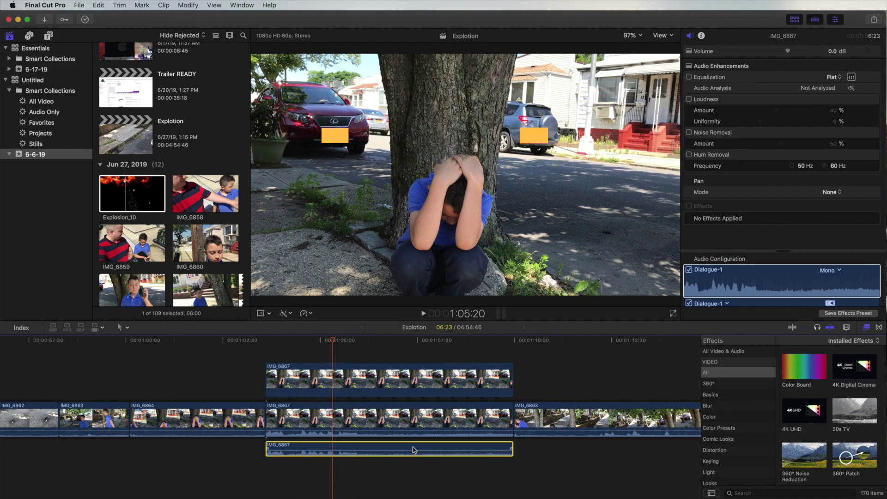
key("Delete")
left_click(347, 385)
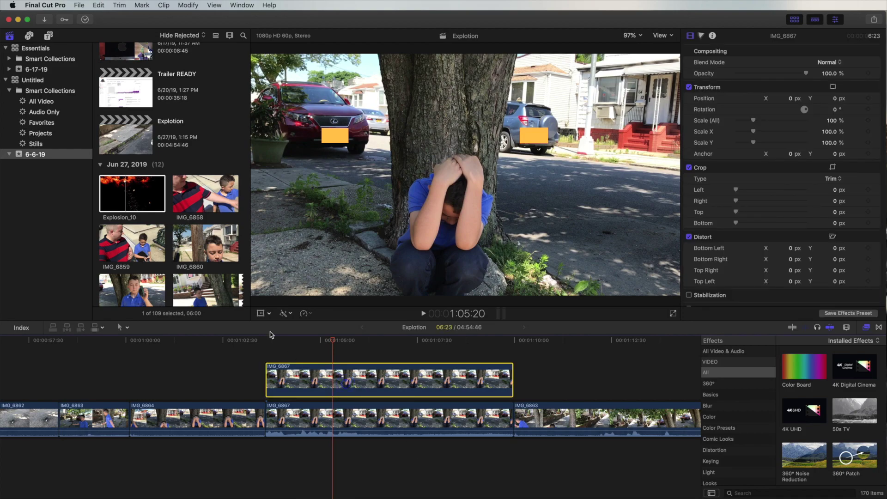
Step: Place the Explosion_10 clip above the IMG_6867 copy so that both end at the same point
left_click(125, 194)
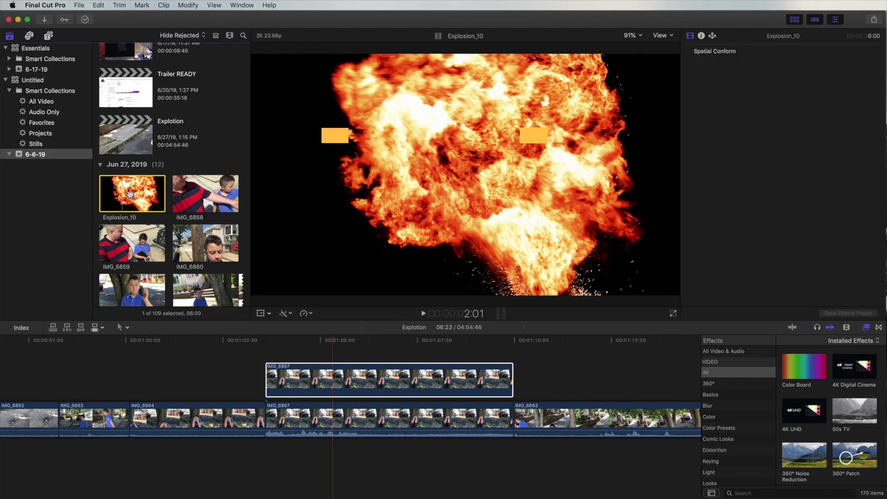
left_click_drag(130, 194, 305, 346)
left_click_drag(389, 382, 366, 380)
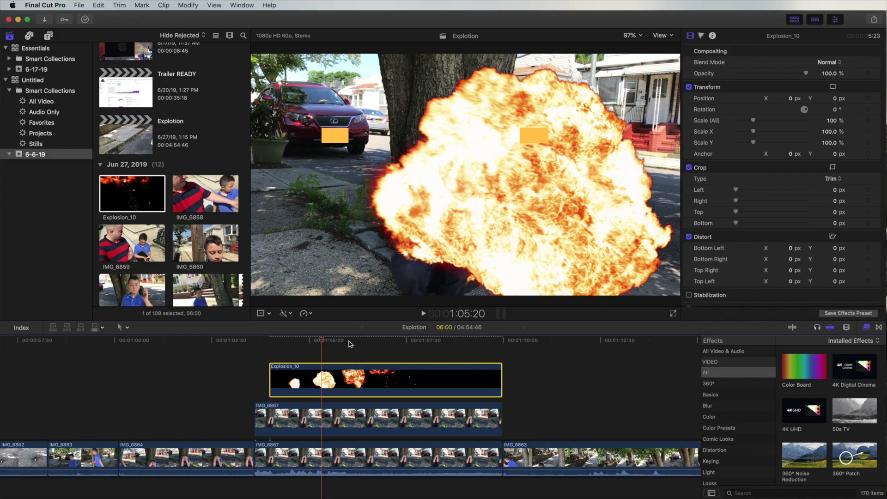
scroll(344, 355, "right", 1)
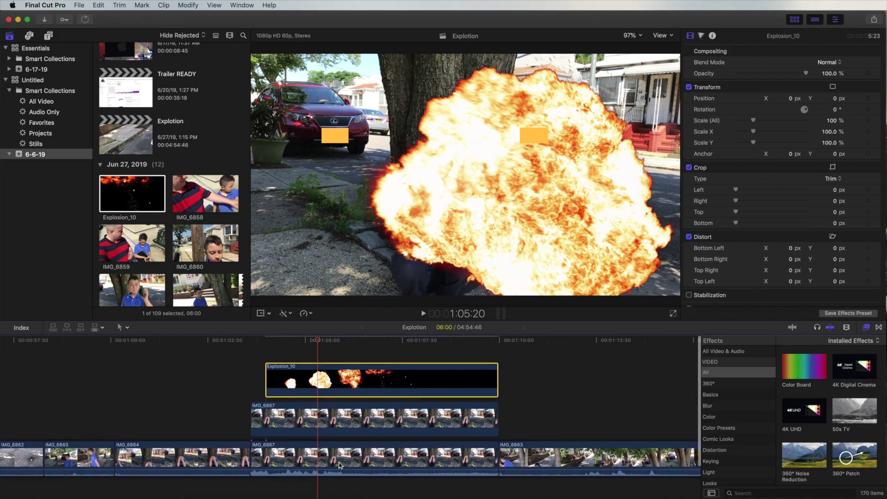
Step: Lower the opacity of the Explosion_10 clip to about 26%
left_click(317, 356)
left_click(319, 383)
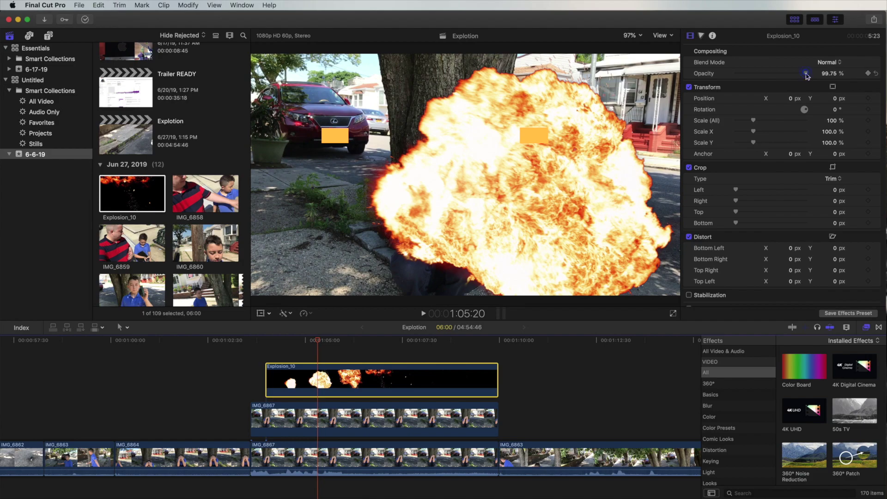
left_click_drag(806, 75, 756, 74)
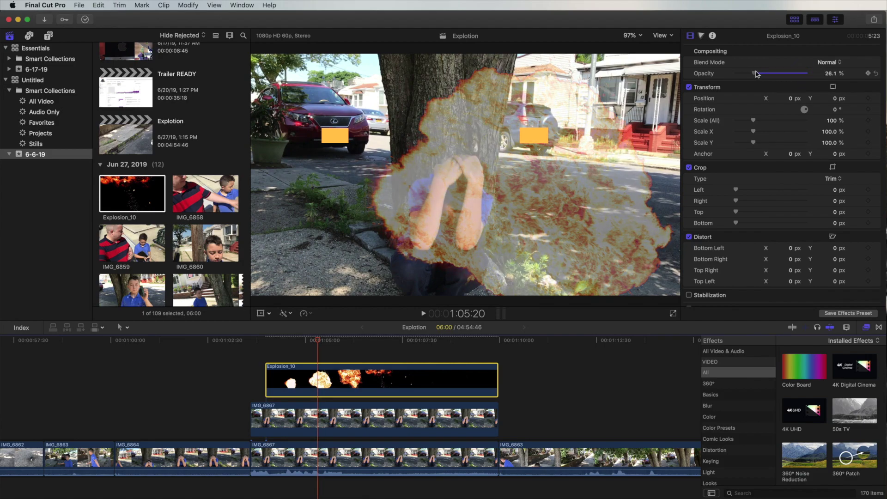
Step: Transform the explosion to cover the tree and boy, at about X -314 px, Y 69 px and 113.5% scale
left_click(261, 314)
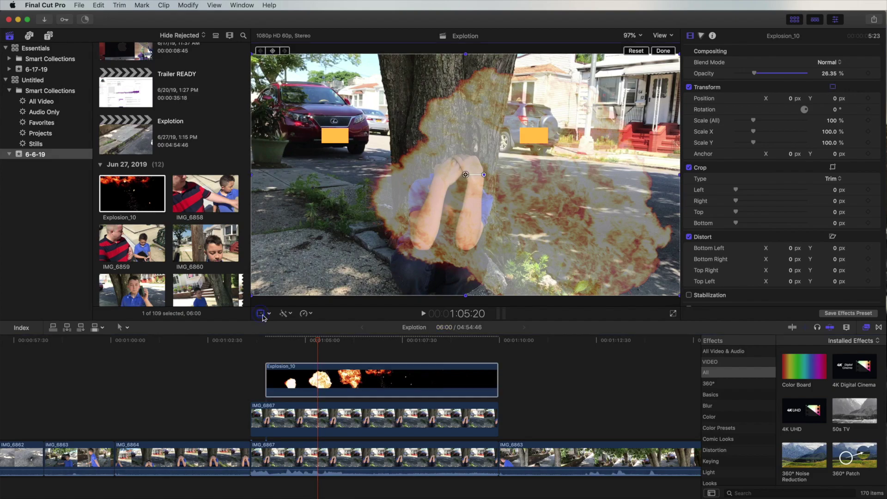
left_click_drag(500, 230, 465, 204)
left_click(303, 410)
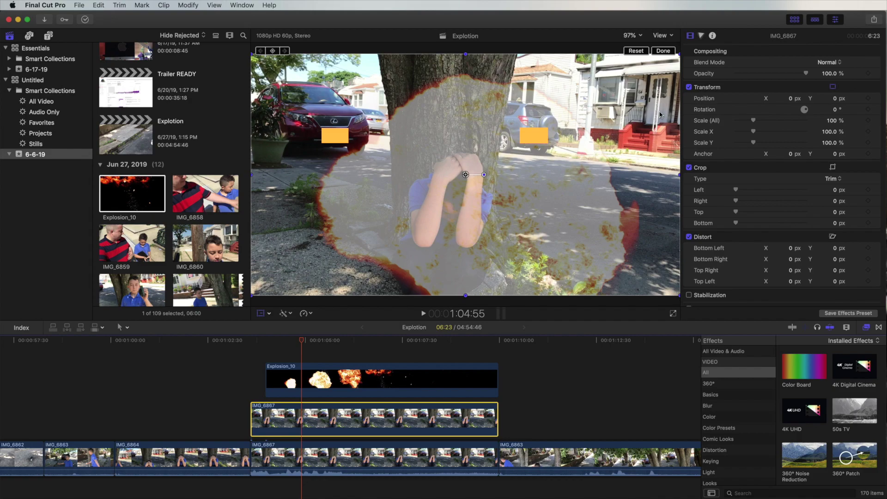
left_click(663, 50)
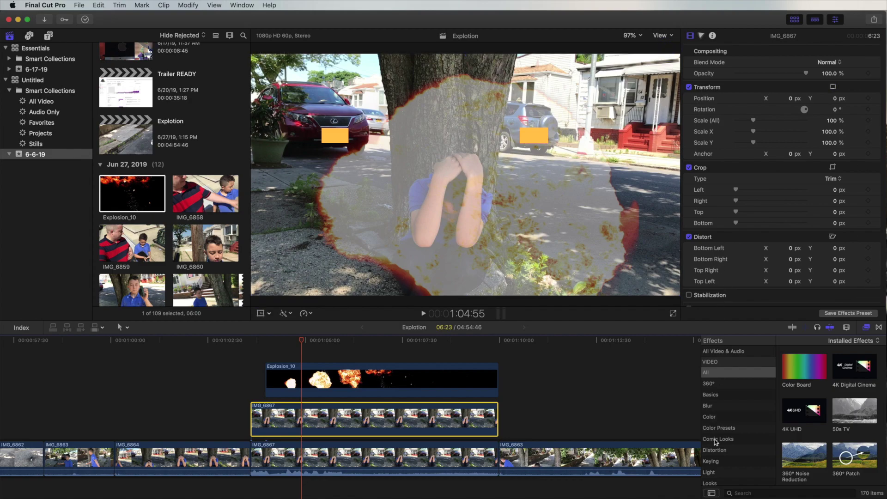
Step: Apply the Draw Mask effect to the upper IMG_6867 copy
scroll(716, 443, "down", 3)
left_click(721, 466)
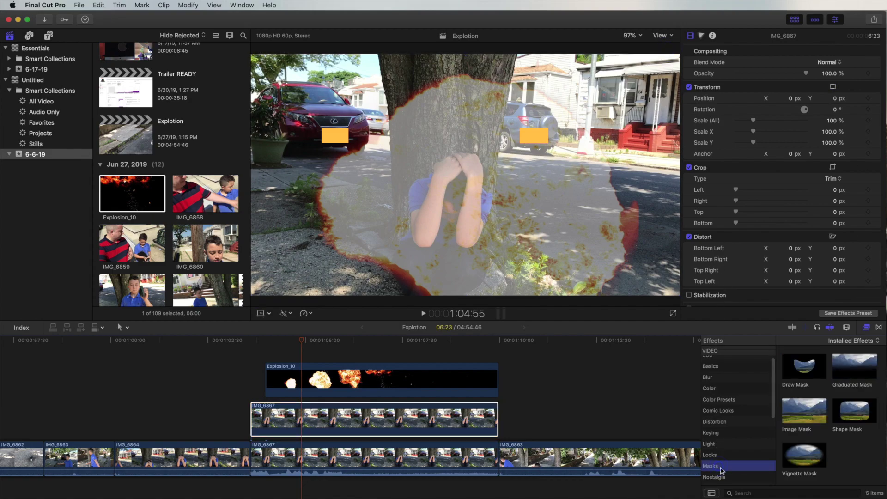
left_click(809, 368)
mouse_move(808, 369)
left_mouse_down()
mouse_move(472, 381)
mouse_move(393, 421)
left_mouse_up()
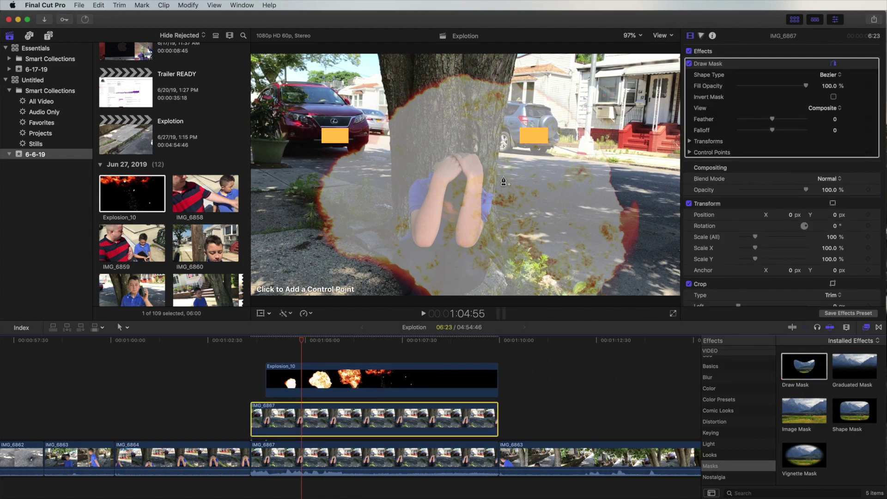
Step: Move Explosion_10 beneath the masked IMG_6867 copy, and set the playhead at 1:04:31
left_click(335, 382)
left_click_drag(331, 381, 335, 425)
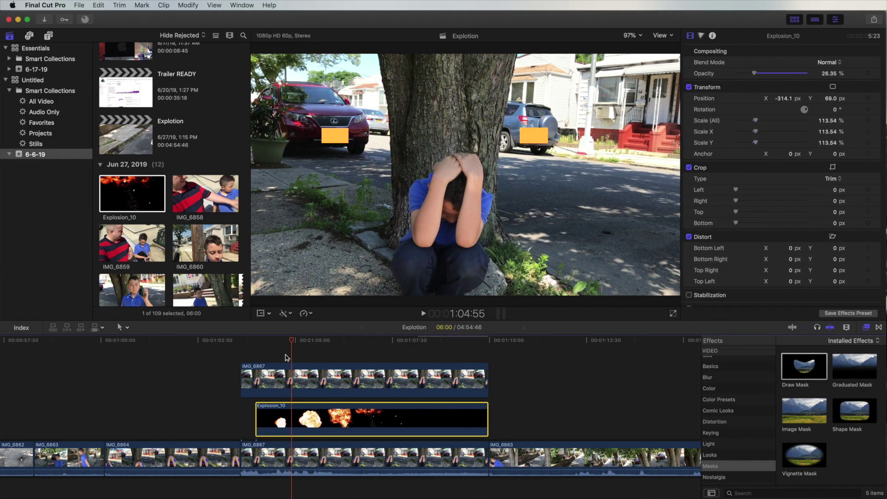
left_click(285, 357)
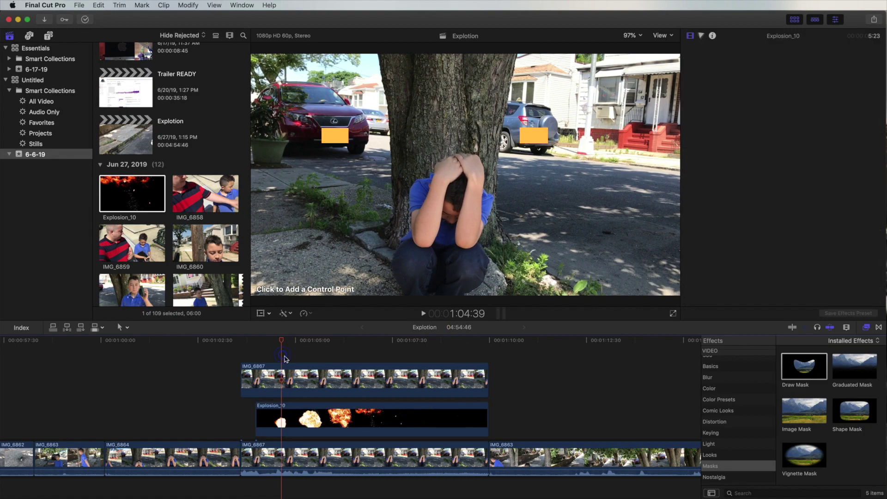
left_click(277, 341)
left_click_drag(272, 342, 280, 342)
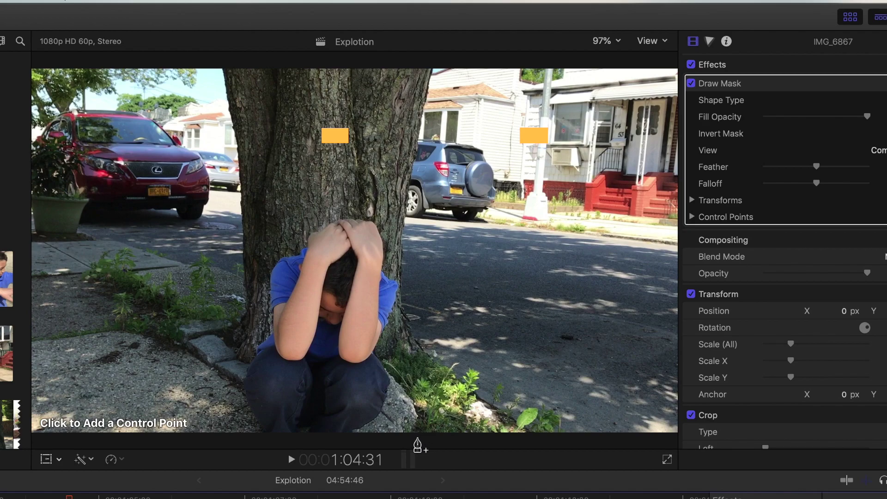
Step: Start the foreground mask below the frame, tracing up the rock edge and the tree trunk's right edge to just above the image
left_click(413, 435)
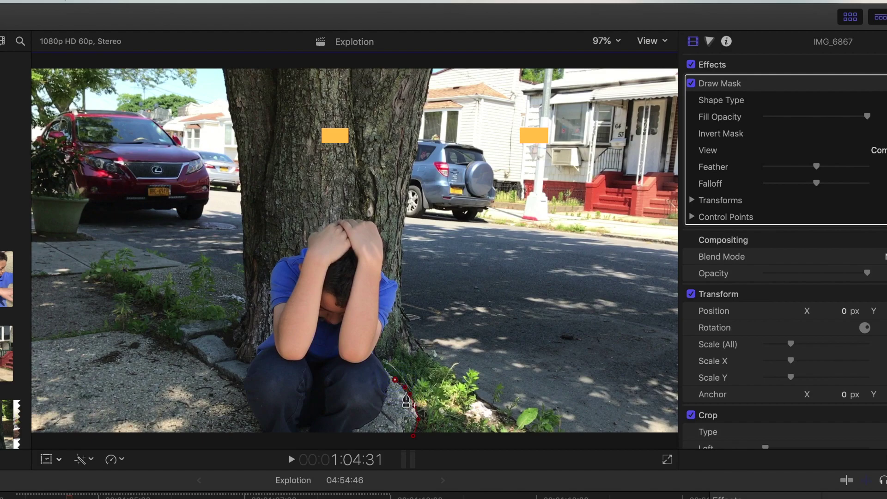
left_click_drag(397, 381, 407, 373)
left_click(404, 307)
left_click(402, 233)
left_click(408, 191)
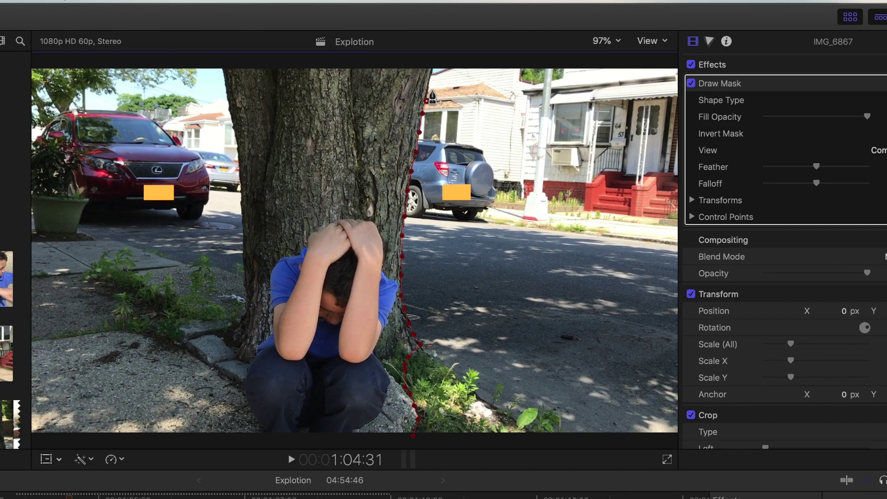
left_click(429, 74)
left_click(434, 63)
Step: Carry the mask across the top of the trunk and down its left edge to the boy's shoulder level
left_click(222, 60)
left_click(224, 77)
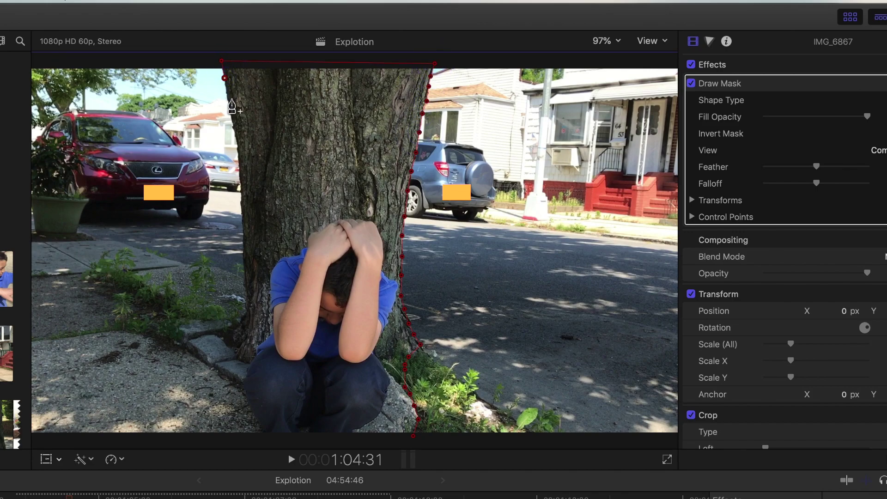
left_click(232, 116)
left_click(236, 137)
left_click(238, 159)
left_click(241, 189)
left_click_drag(247, 288, 244, 279)
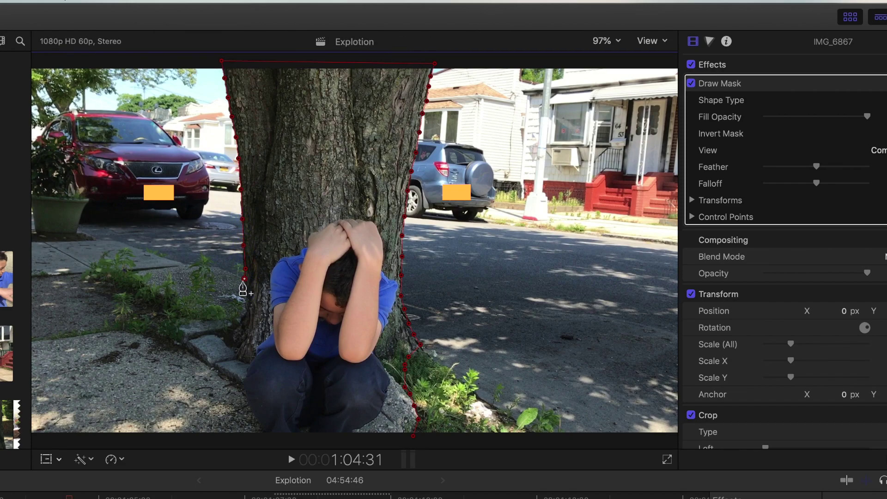
Step: Trace the mask around the trunk's left base and the boy's leg, and close it at its starting point below the frame
left_click(235, 321)
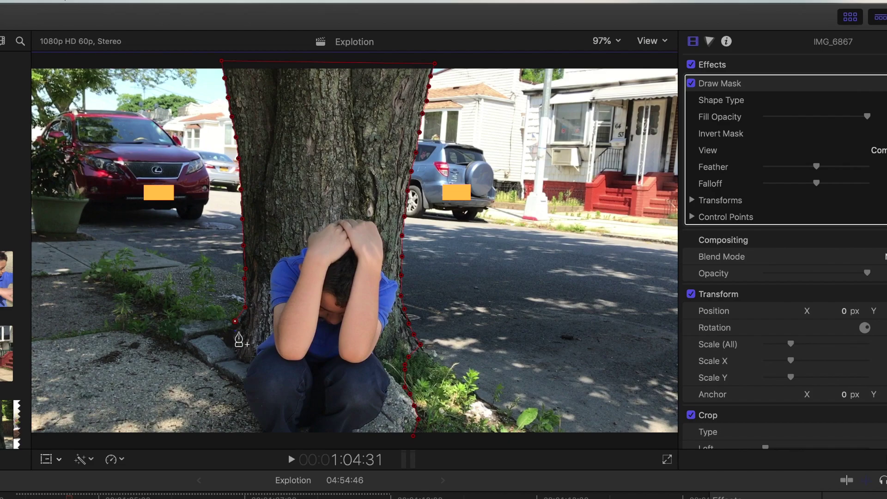
left_click(235, 331)
left_click(234, 344)
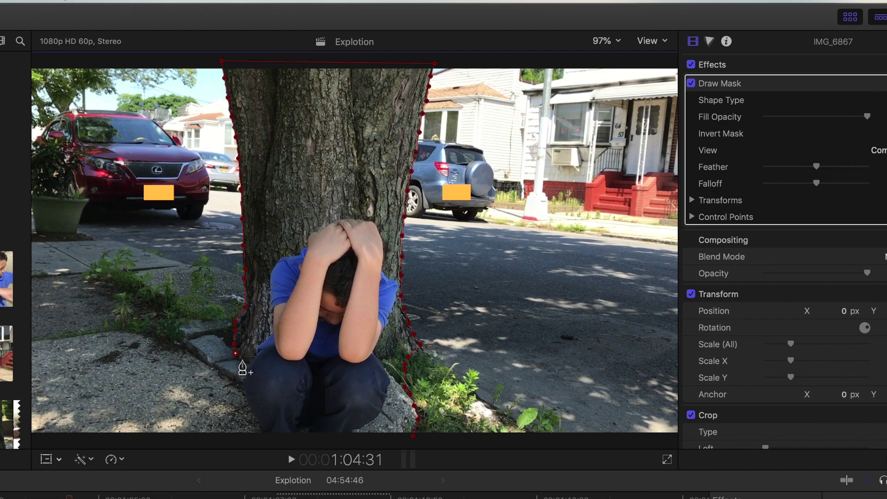
left_click(240, 379)
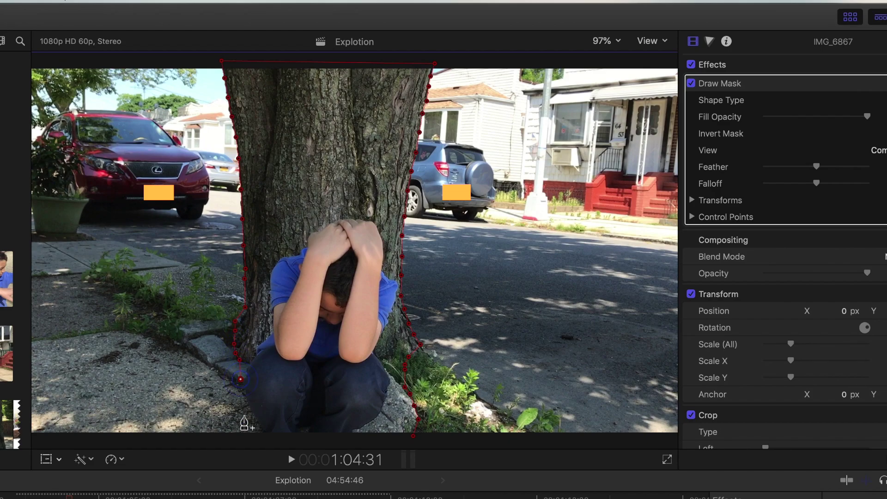
left_click(262, 435)
left_click(414, 436)
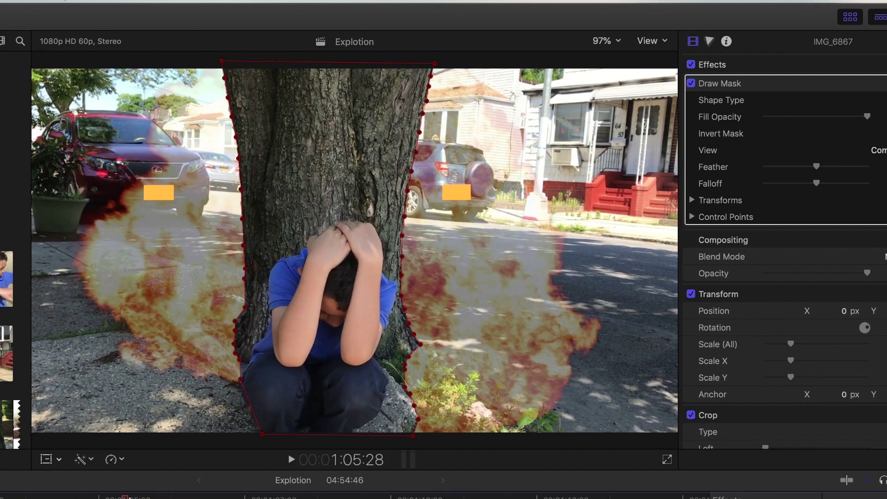
Step: Restore the Explosion_10 clip's opacity to 100%
left_click(638, 305)
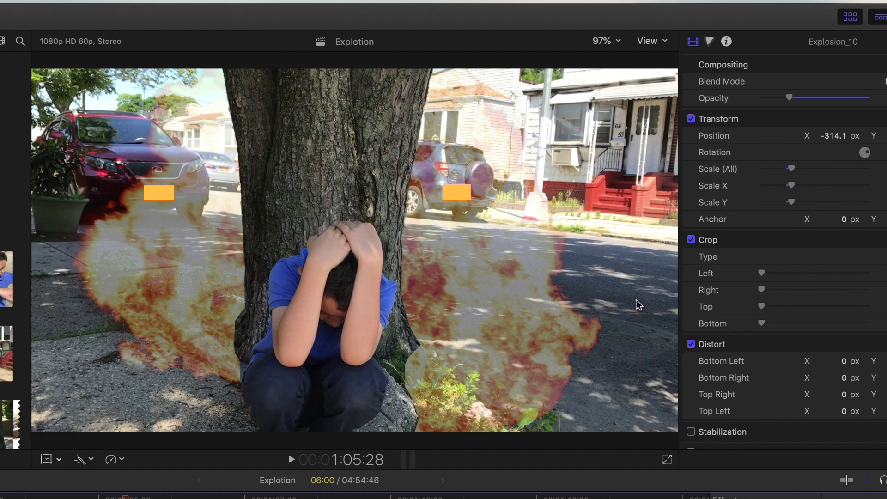
left_click_drag(796, 102, 827, 103)
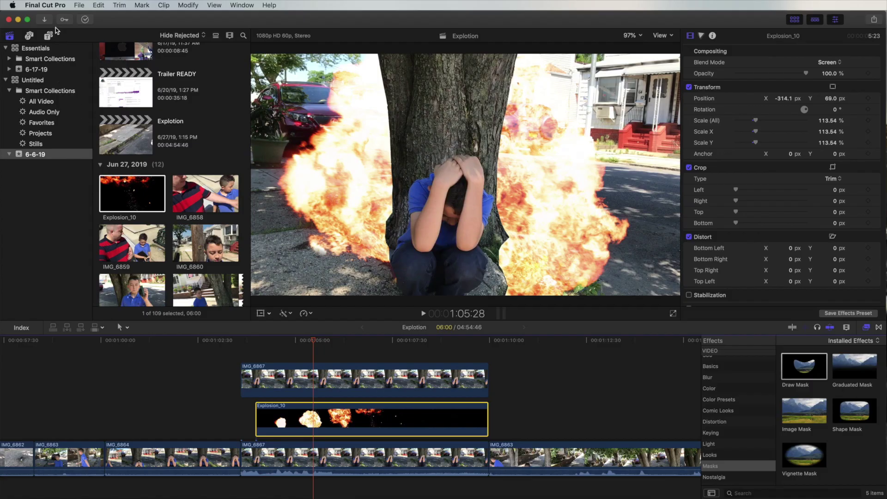
Step: Audition the Bombs sound files in Media Import and import the Explosion-Metal sound into the 6-6-19 event
left_click(44, 21)
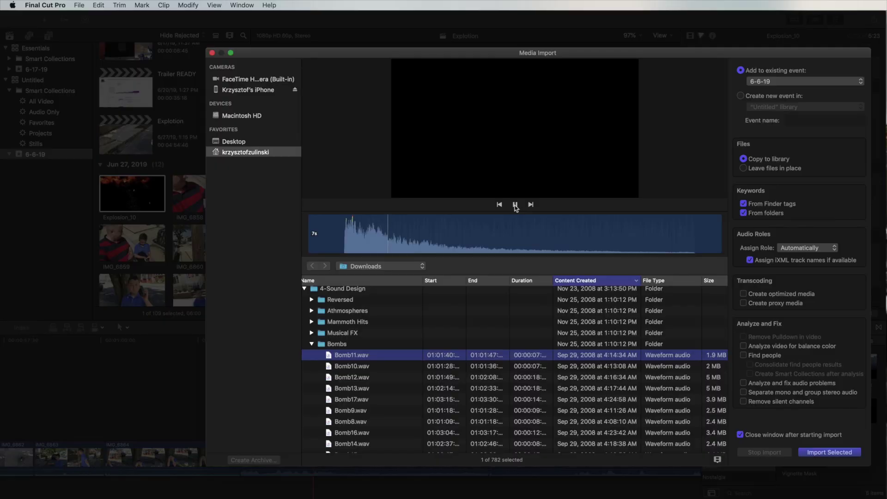
left_click(352, 367)
left_click(352, 377)
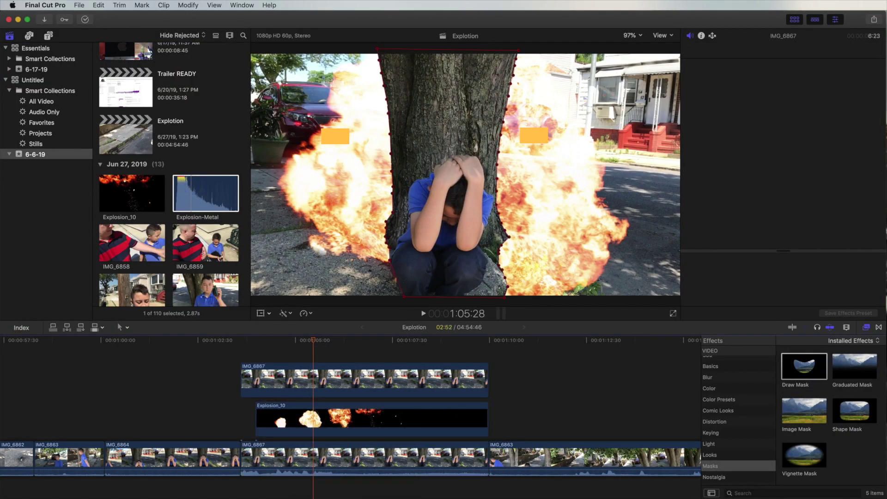
Step: Place the Explosion-Metal sound beneath IMG_6867 and shift it earlier to line up with the explosion's start around 1:04:18
left_click_drag(206, 193, 291, 488)
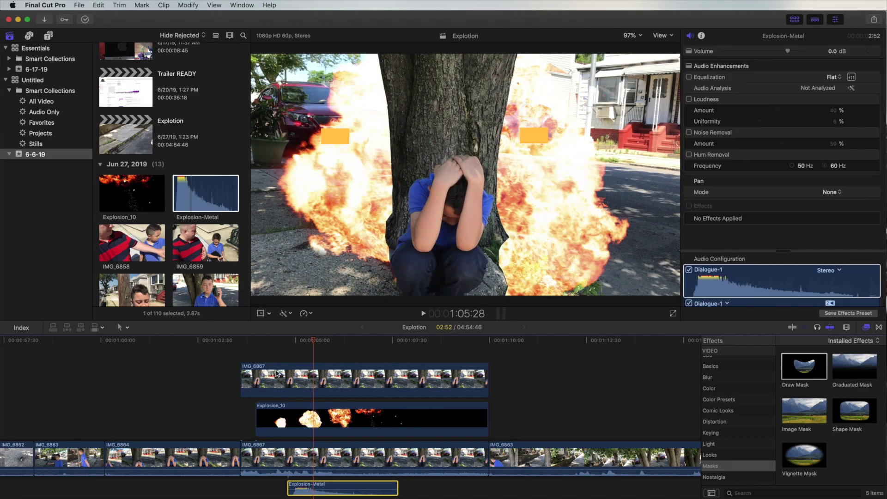
left_click(268, 342)
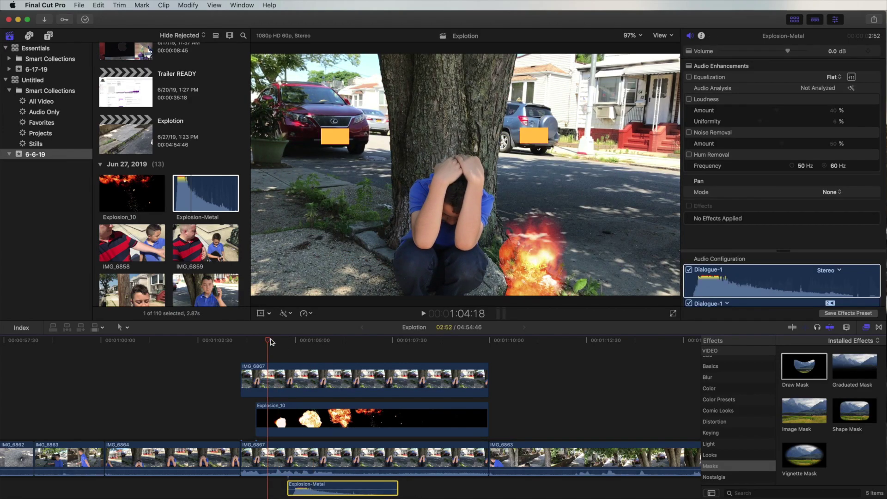
left_click_drag(317, 486, 306, 487)
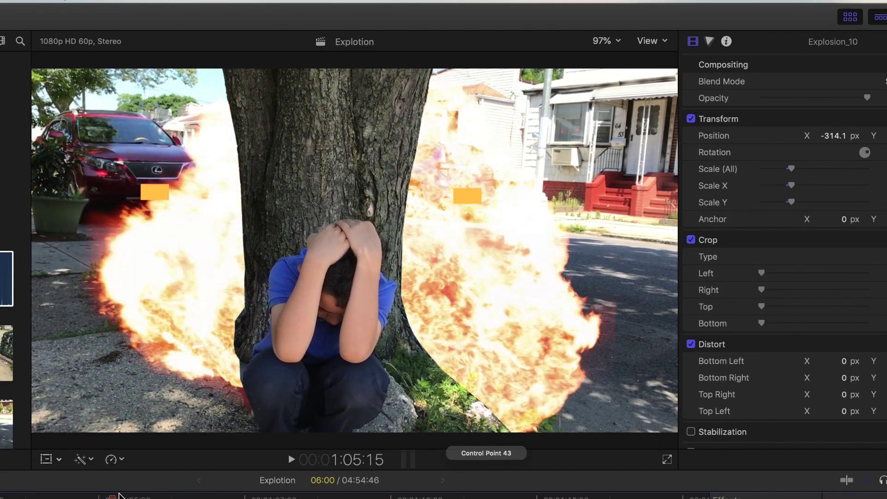
Step: Check the masked edge of the explosion just after 1:05:15
left_click(133, 495)
left_click_drag(822, 172, 816, 191)
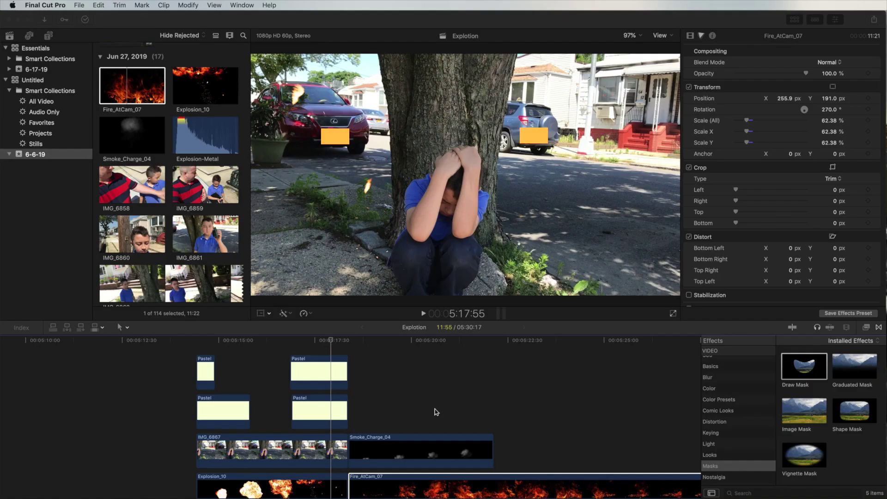
Step: Move Smoke_Charge_04 above the Pastel clips so it overlaps the explosion, and preview it around 5:16:43
scroll(433, 411, "down", 2)
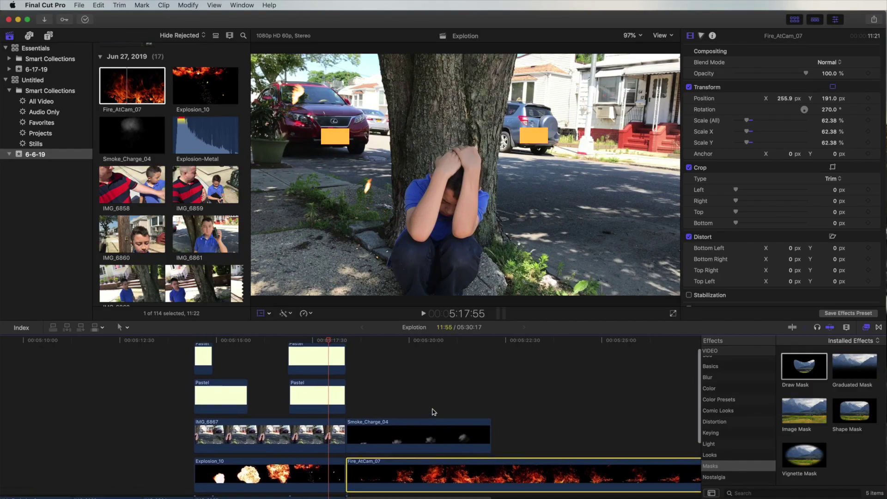
left_click_drag(403, 457, 265, 351)
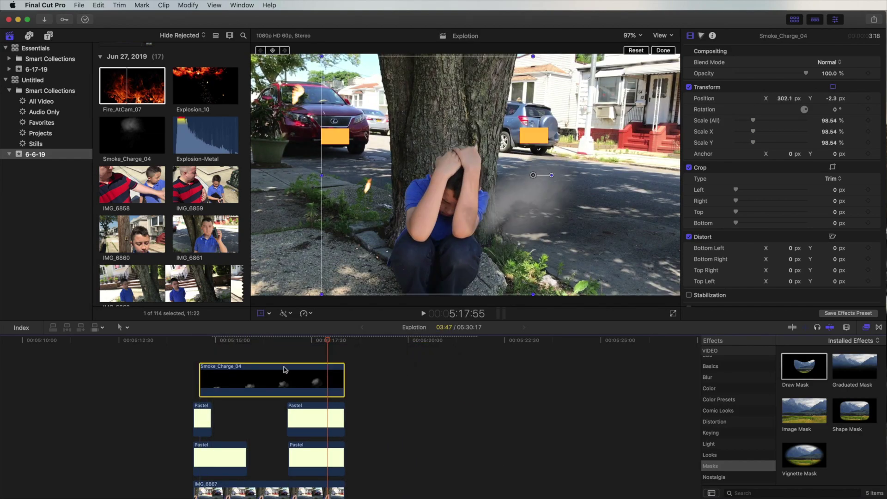
left_click(289, 356)
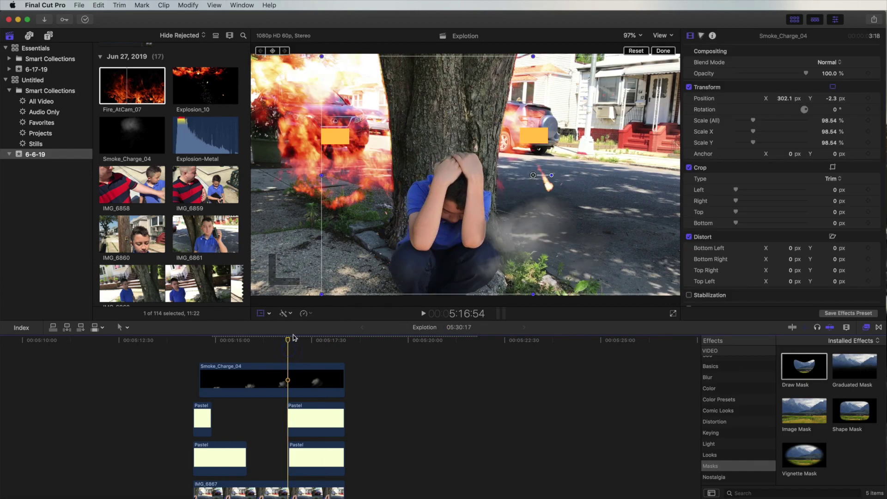
mouse_move(289, 344)
left_mouse_down()
mouse_move(260, 347)
mouse_move(284, 354)
left_mouse_up()
Step: Move Fire_AtCam_07 beneath Explosion_10, aligned with the start of IMG_6867, and preview the layered shot up to 5:18:00
scroll(343, 411, "down", 3)
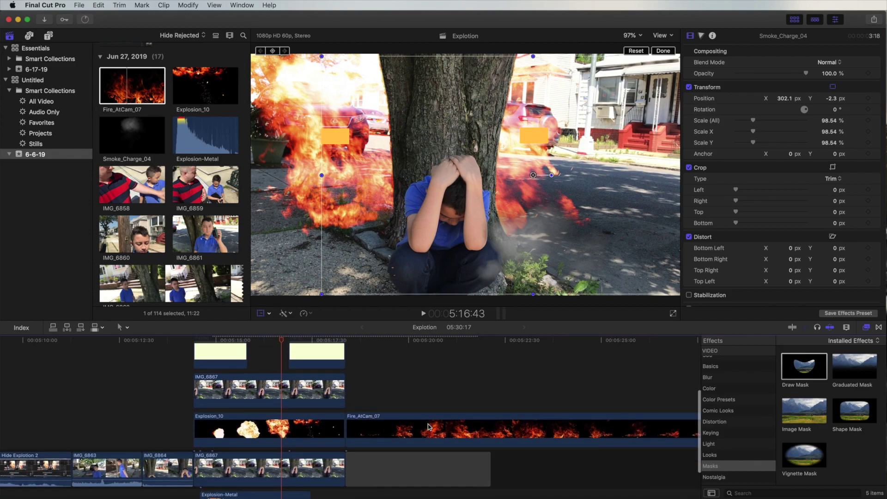
left_click_drag(432, 427, 279, 430)
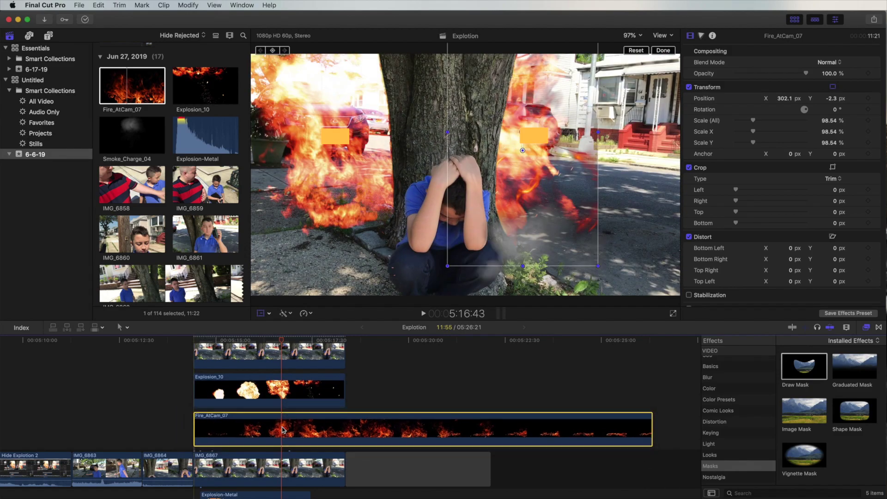
scroll(282, 430, "up", 3)
scroll(282, 430, "up", 2)
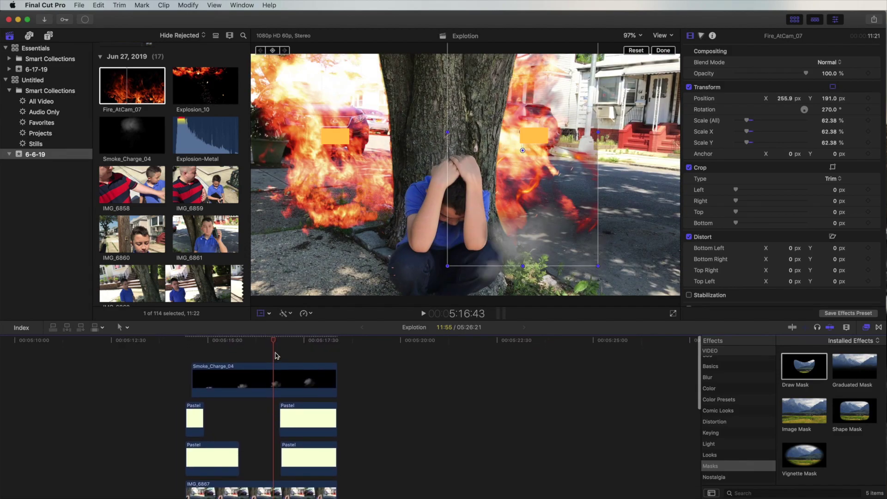
left_click_drag(275, 342, 341, 354)
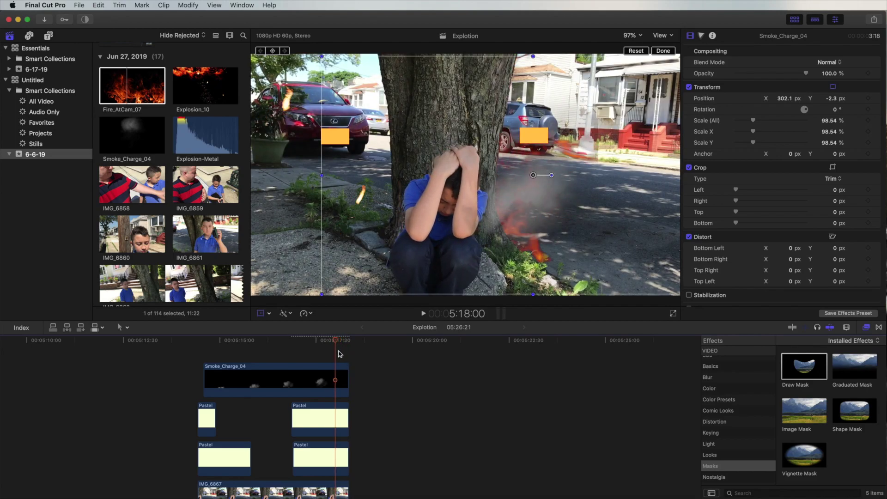